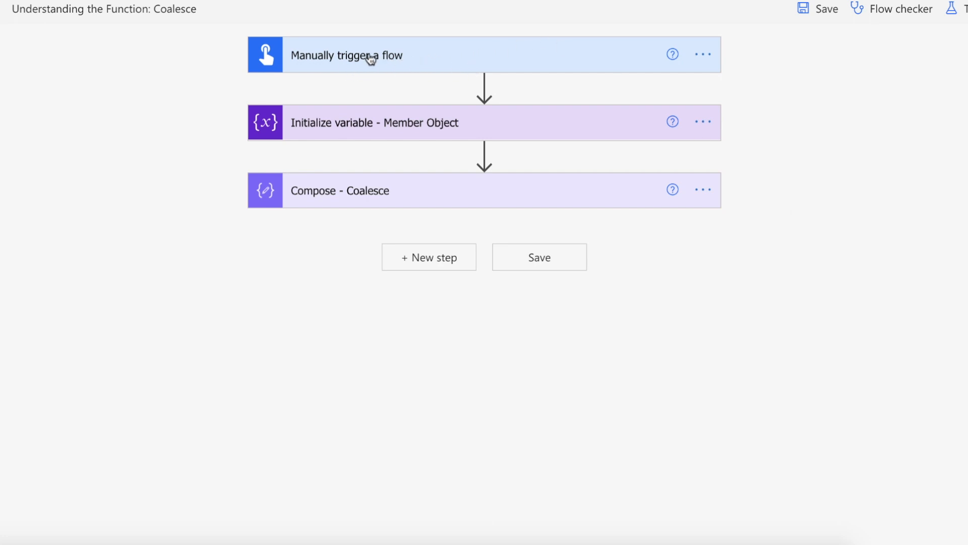
Expand the Initialize variable card to review the Member object's JSON, then expand the Compose card.
{"action": "left_click", "coordinate": [439, 122]}
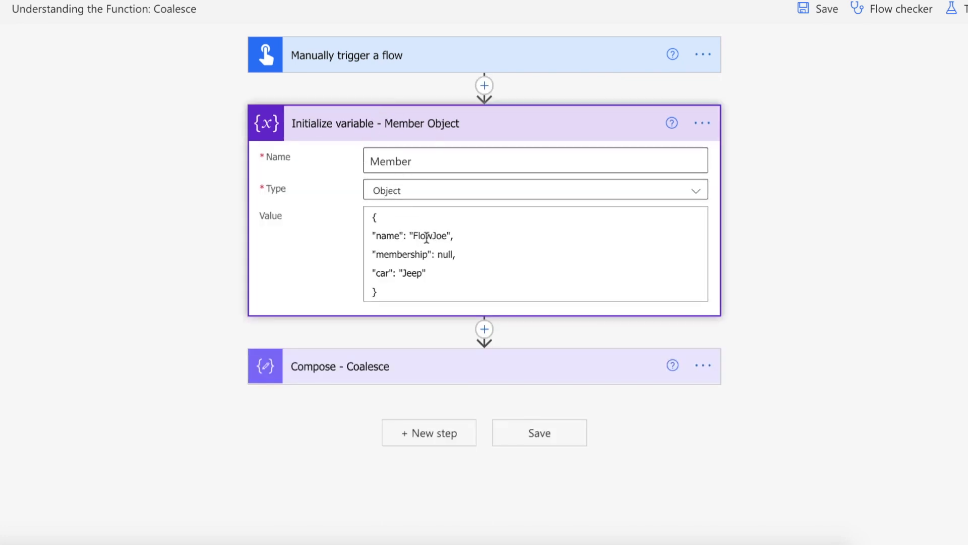
{"action": "left_click", "coordinate": [392, 237]}
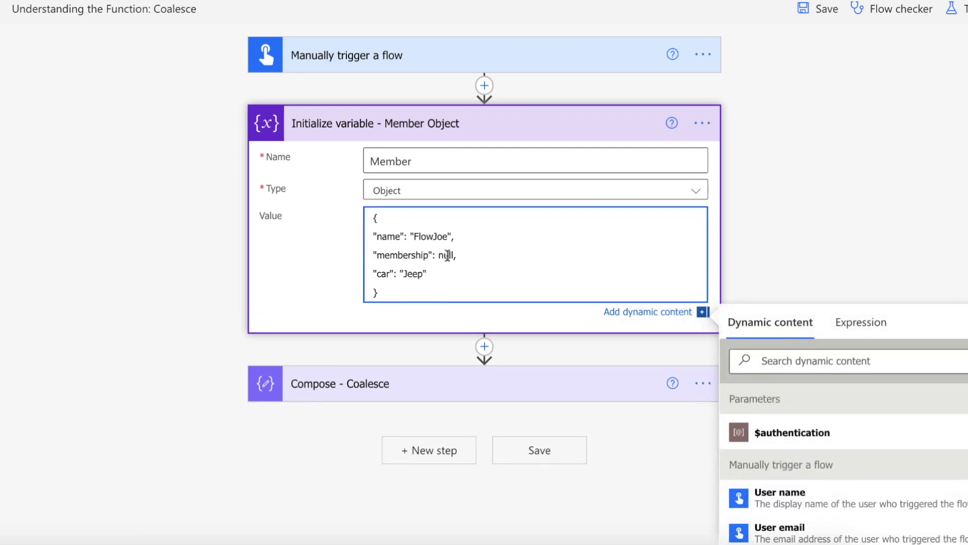
{"action": "left_click_drag", "start_coordinate": [398, 275], "coordinate": [402, 277]}
{"action": "left_click", "coordinate": [475, 387]}
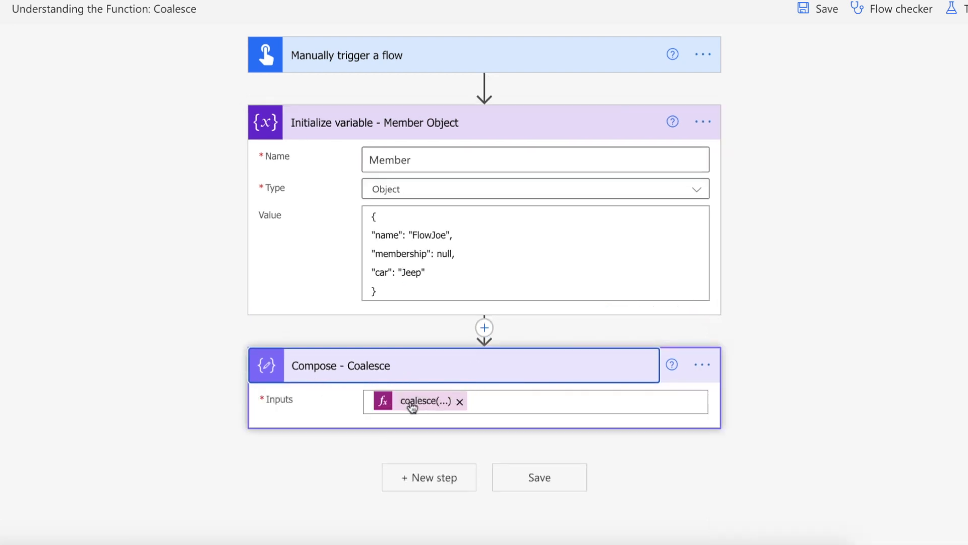
Review the coalesce expression's variables('Member') membership and false fallback against the null membership line.
{"action": "left_click", "coordinate": [412, 401]}
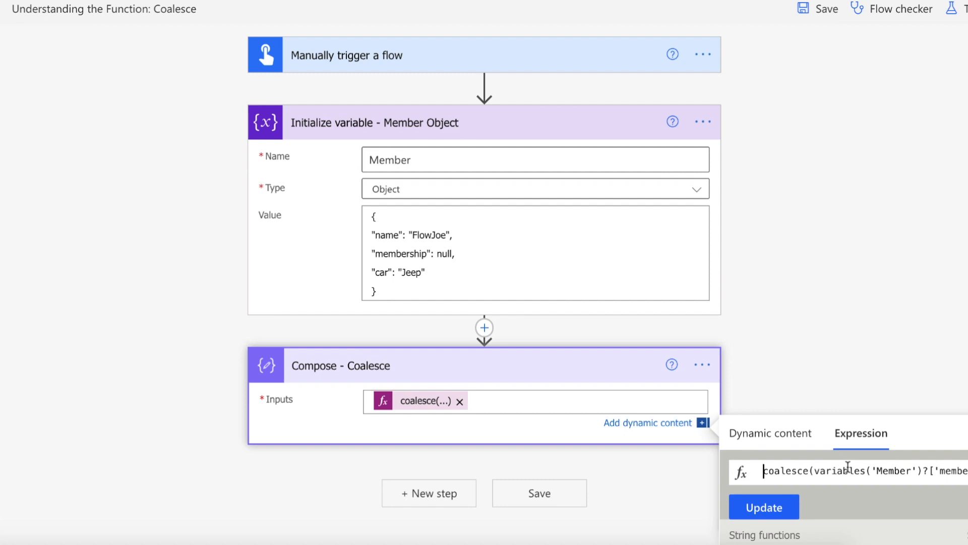
{"action": "left_click_drag", "start_coordinate": [815, 470], "coordinate": [942, 469]}
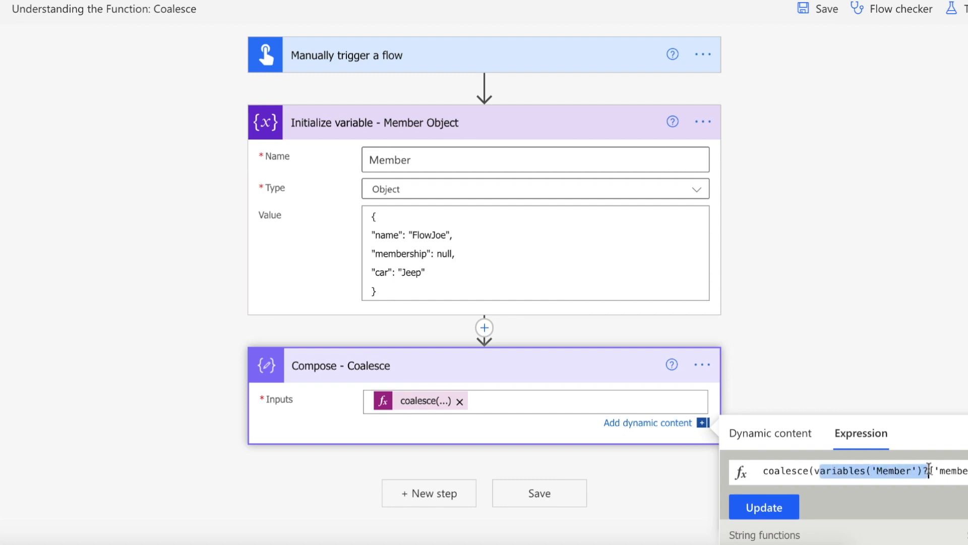
{"action": "double_click", "coordinate": [961, 469]}
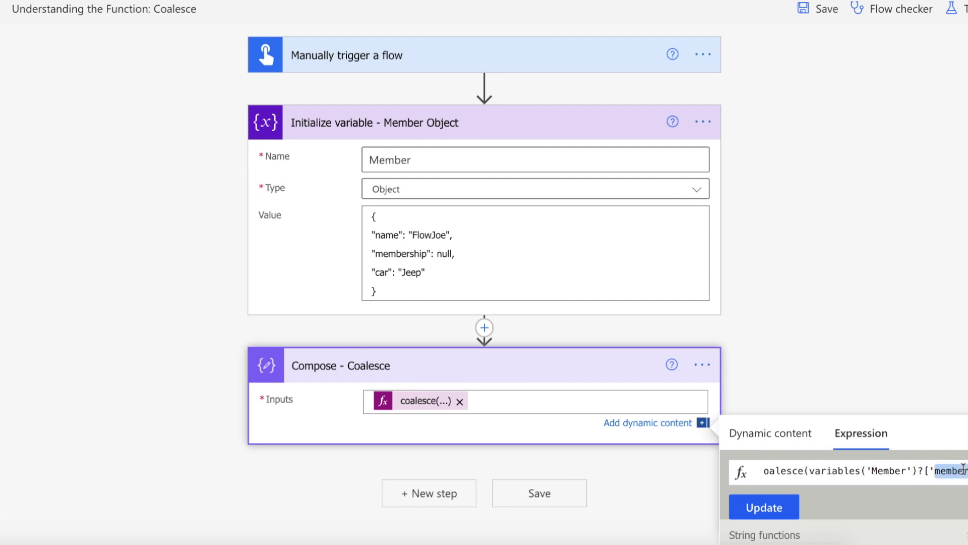
{"action": "left_click", "coordinate": [917, 471]}
{"action": "left_click_drag", "start_coordinate": [815, 468], "coordinate": [946, 476]}
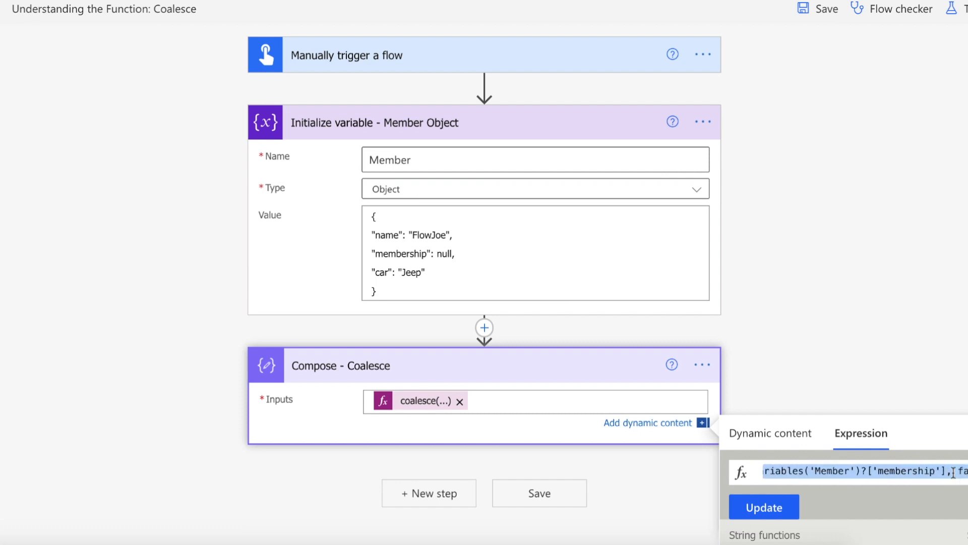
{"action": "double_click", "coordinate": [961, 471]}
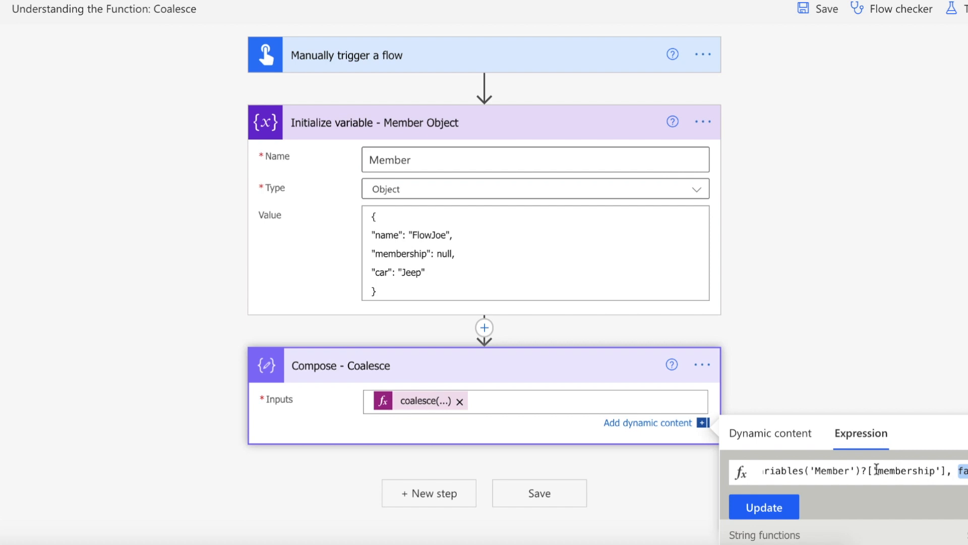
{"action": "left_click_drag", "start_coordinate": [371, 252], "coordinate": [455, 254]}
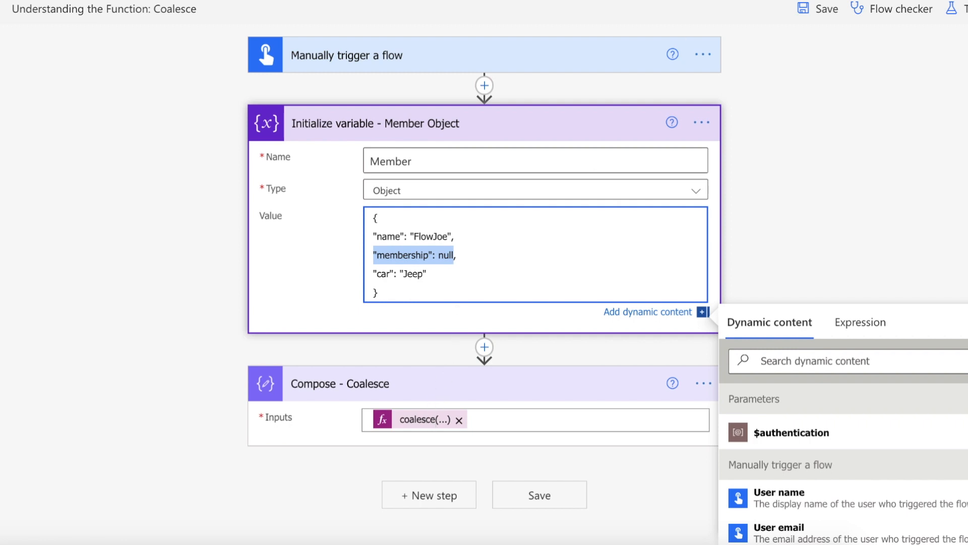
Run a manual test of the flow with membership still null.
{"action": "left_click", "coordinate": [958, 9]}
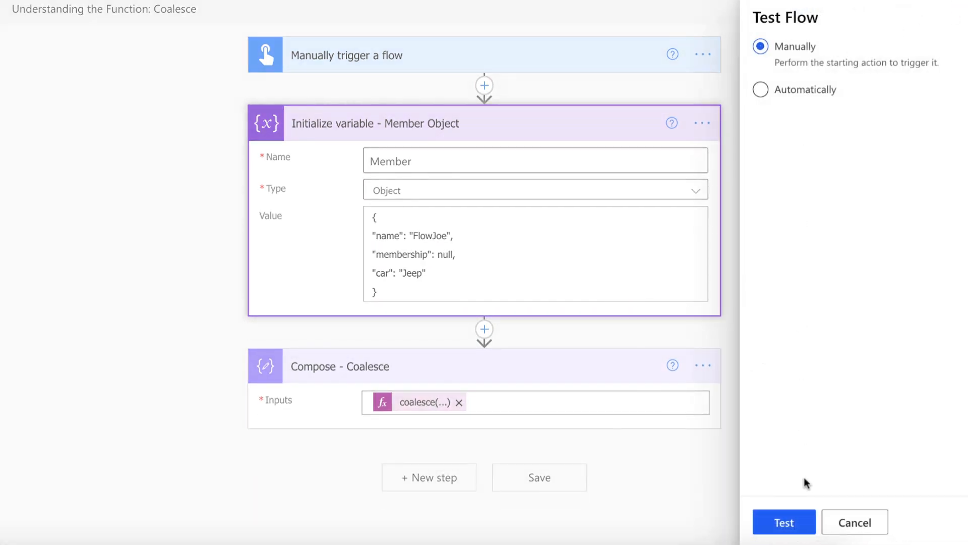
{"action": "left_click", "coordinate": [798, 520]}
{"action": "left_click", "coordinate": [793, 522]}
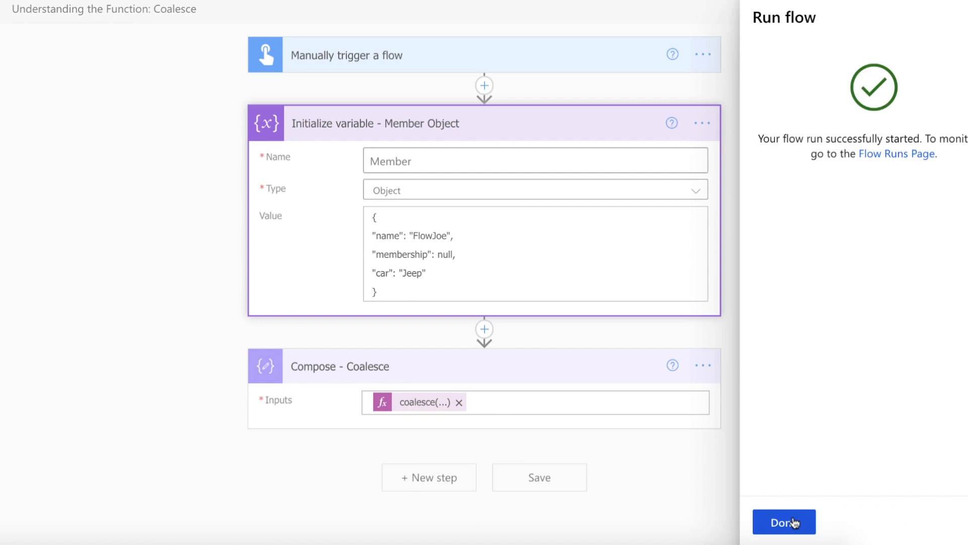
{"action": "left_click", "coordinate": [793, 521]}
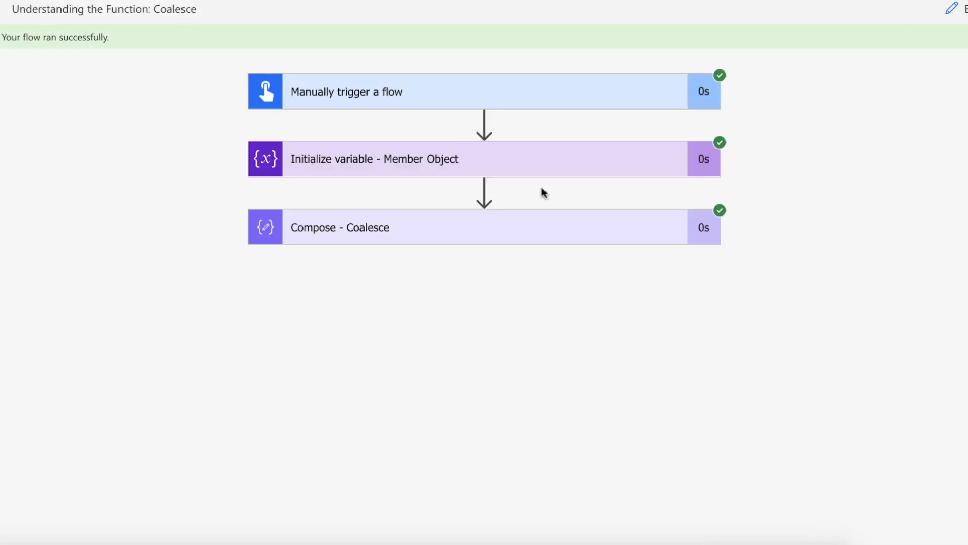
Inspect the run's Initialize variable and Compose outputs, confirming coalesce returned false.
{"action": "left_click", "coordinate": [541, 163]}
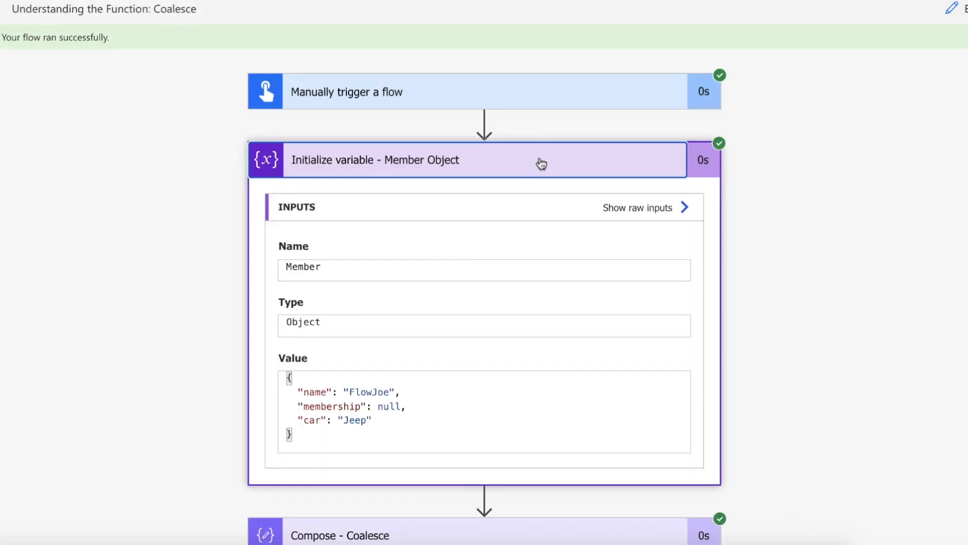
{"action": "left_click", "coordinate": [541, 162]}
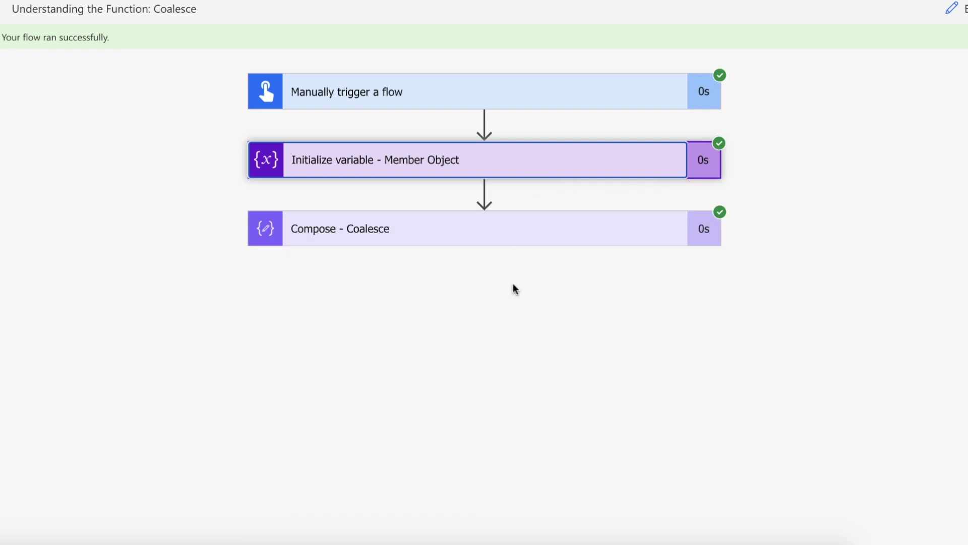
{"action": "left_click", "coordinate": [520, 244]}
{"action": "left_click_drag", "start_coordinate": [325, 334], "coordinate": [277, 335]}
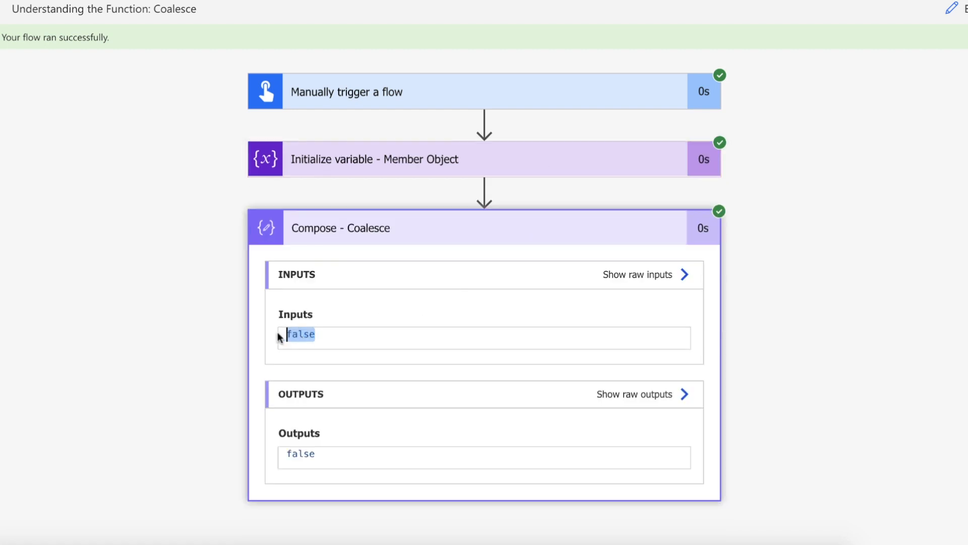
Edit the Member object so membership is true instead of null.
{"action": "left_click", "coordinate": [957, 9]}
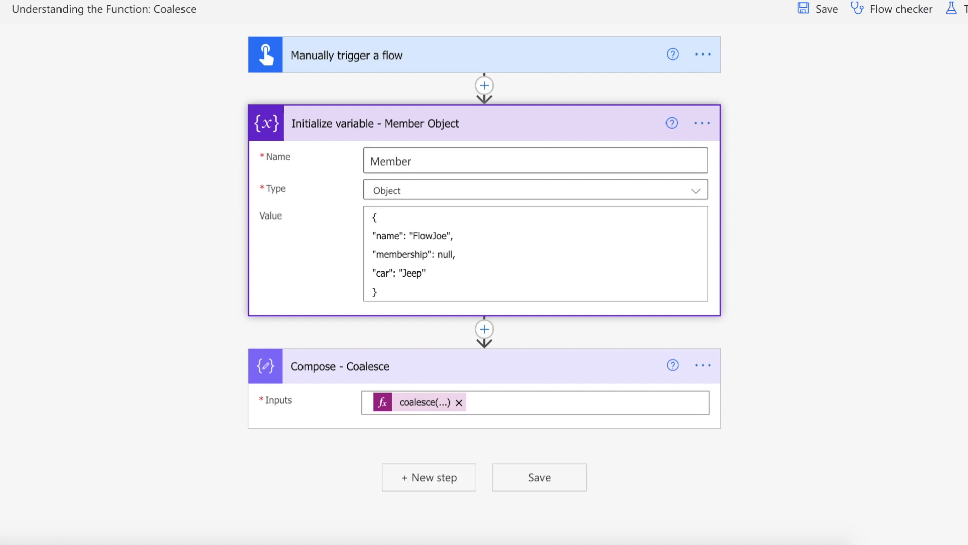
{"action": "double_click", "coordinate": [449, 253]}
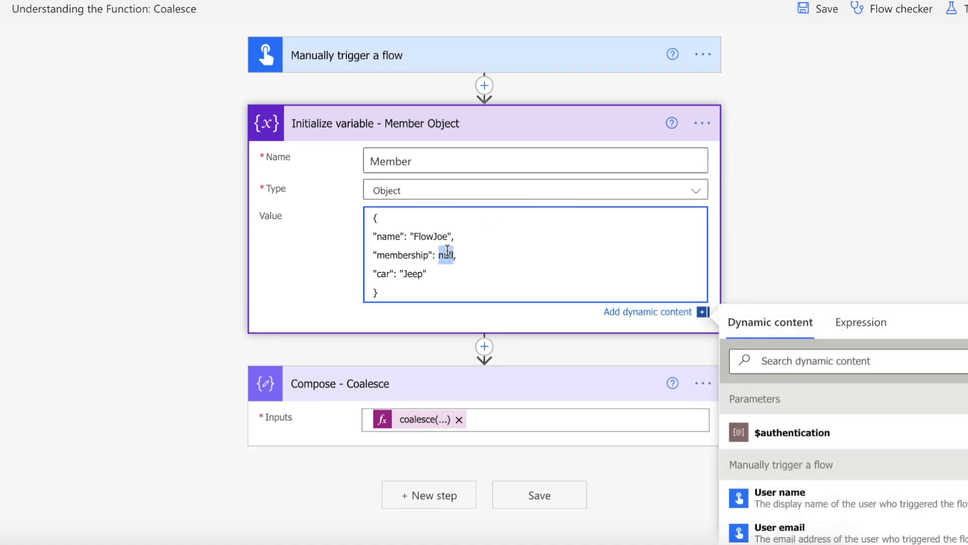
{"action": "type", "text": "true"}
{"action": "left_click", "coordinate": [760, 193]}
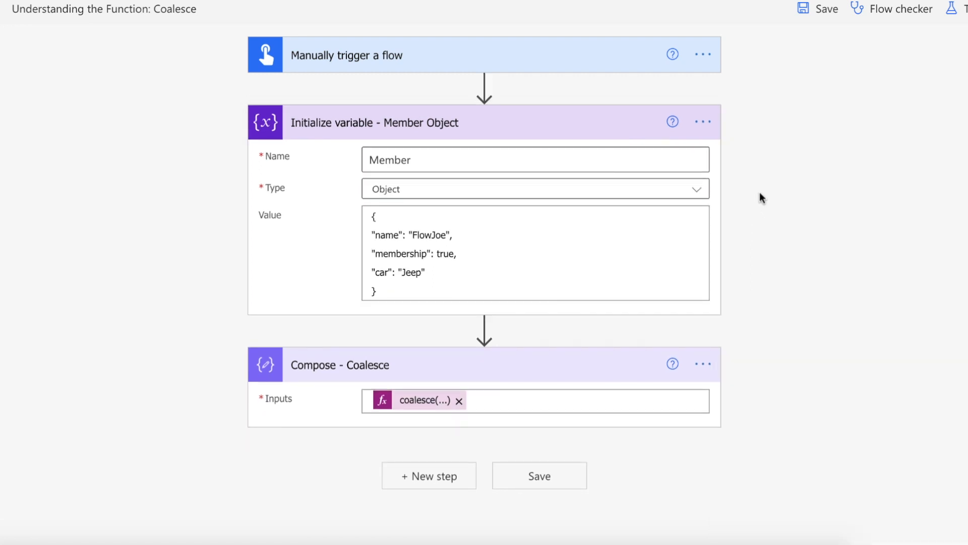
Save the flow and run another manual test.
{"action": "left_click", "coordinate": [957, 10]}
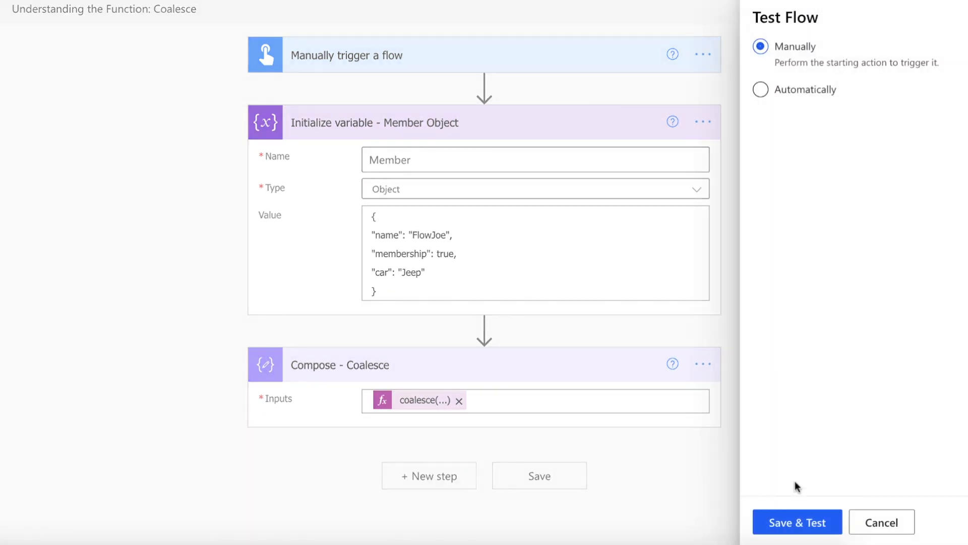
{"action": "left_click", "coordinate": [793, 516]}
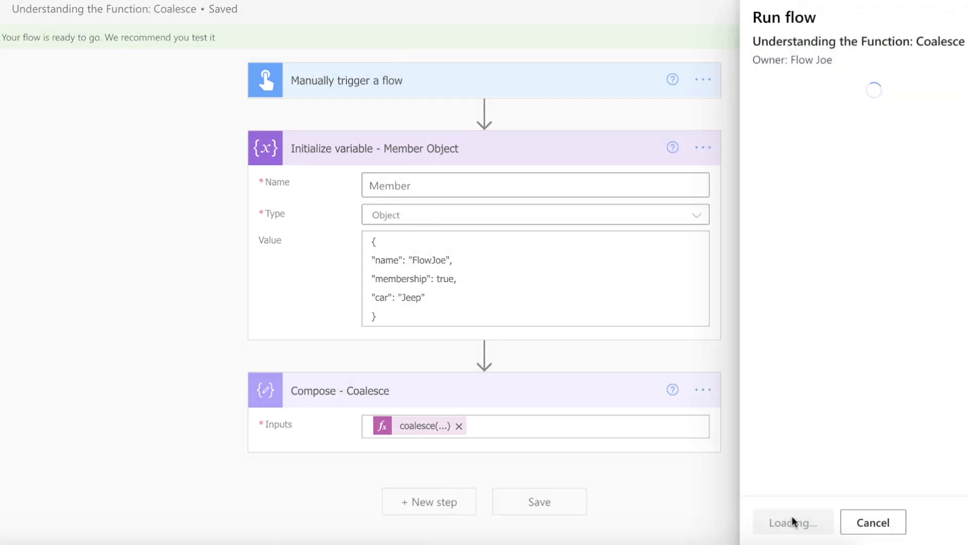
{"action": "left_click", "coordinate": [792, 519]}
{"action": "left_click", "coordinate": [792, 518]}
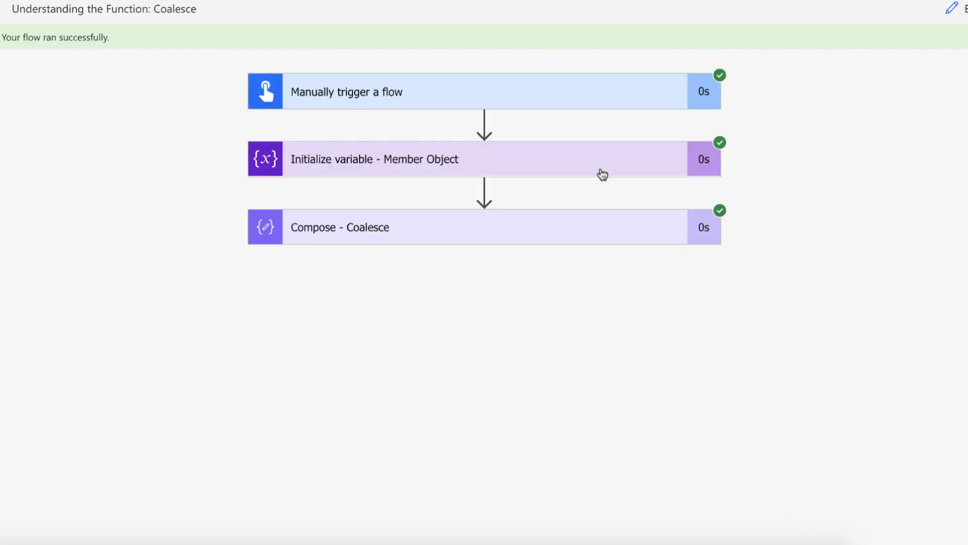
Check the run details: membership true in the variable and true as the Compose - Coalesce result.
{"action": "left_click", "coordinate": [602, 173]}
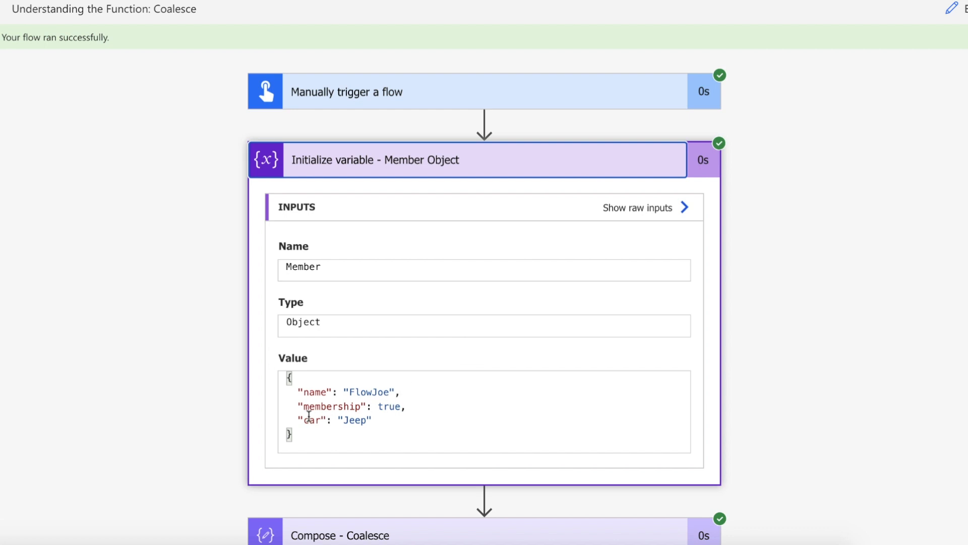
{"action": "left_click_drag", "start_coordinate": [309, 415], "coordinate": [404, 413]}
{"action": "left_click", "coordinate": [504, 171]}
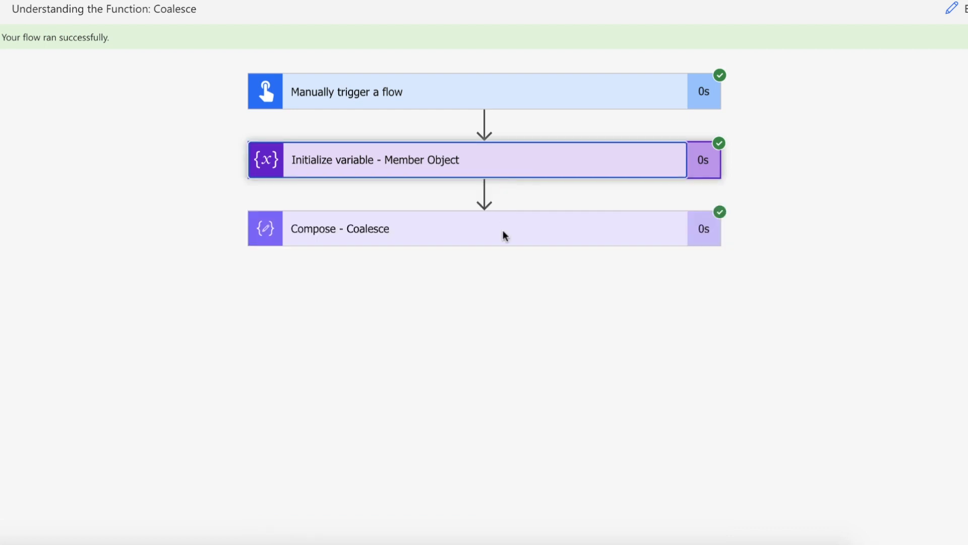
{"action": "left_click", "coordinate": [502, 240]}
{"action": "left_click_drag", "start_coordinate": [355, 339], "coordinate": [275, 344]}
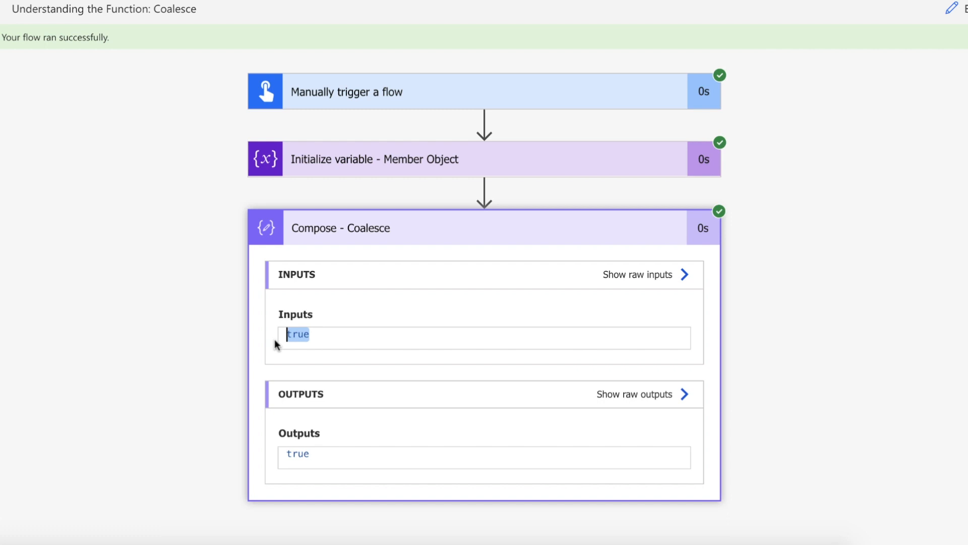
Edit the Member object so membership is false instead of true.
{"action": "left_click", "coordinate": [952, 10]}
{"action": "double_click", "coordinate": [443, 254]}
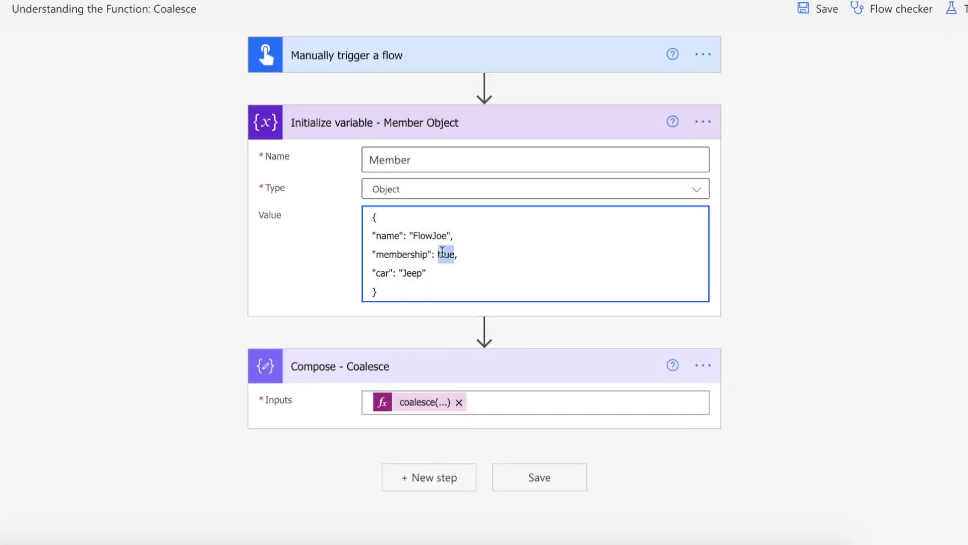
{"action": "type", "text": "false"}
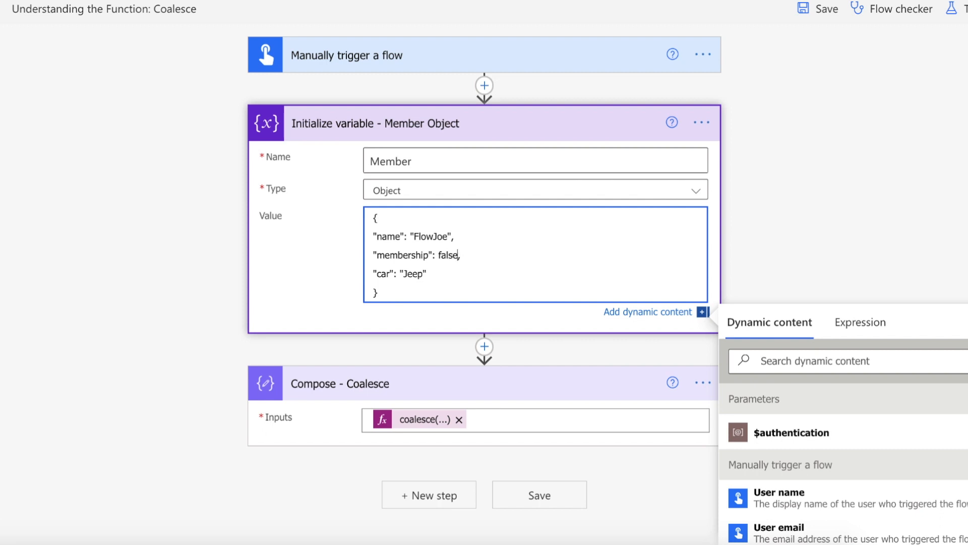
{"action": "left_click", "coordinate": [800, 156]}
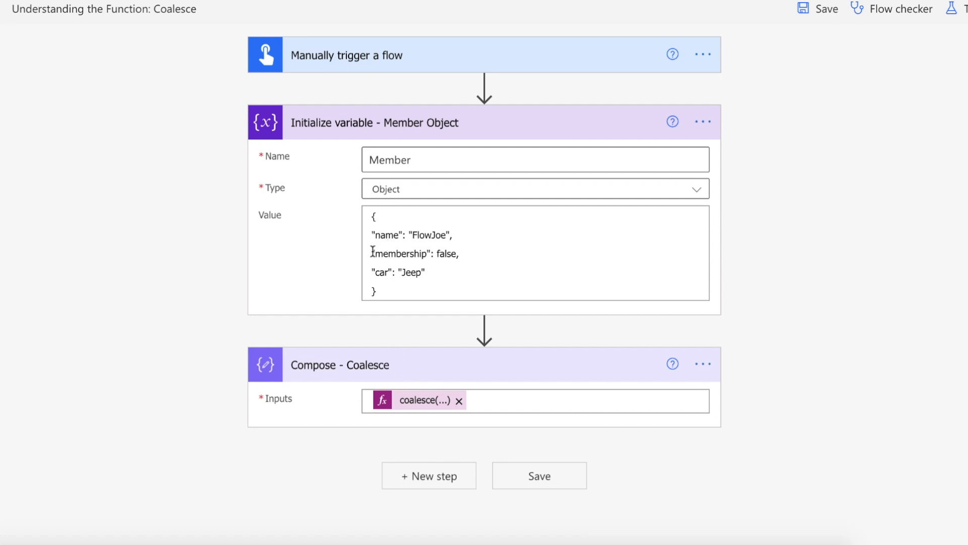
{"action": "left_click_drag", "start_coordinate": [372, 254], "coordinate": [462, 254]}
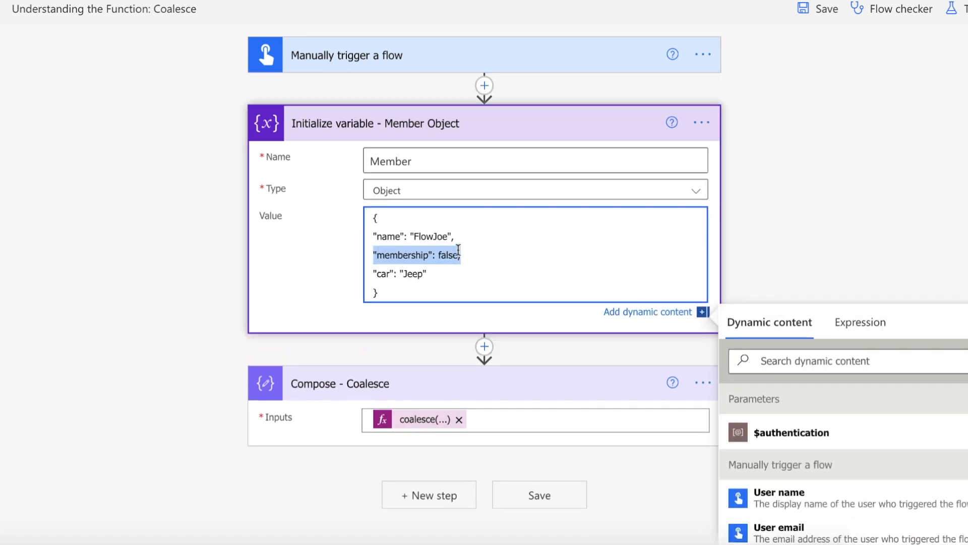
{"action": "double_click", "coordinate": [449, 254]}
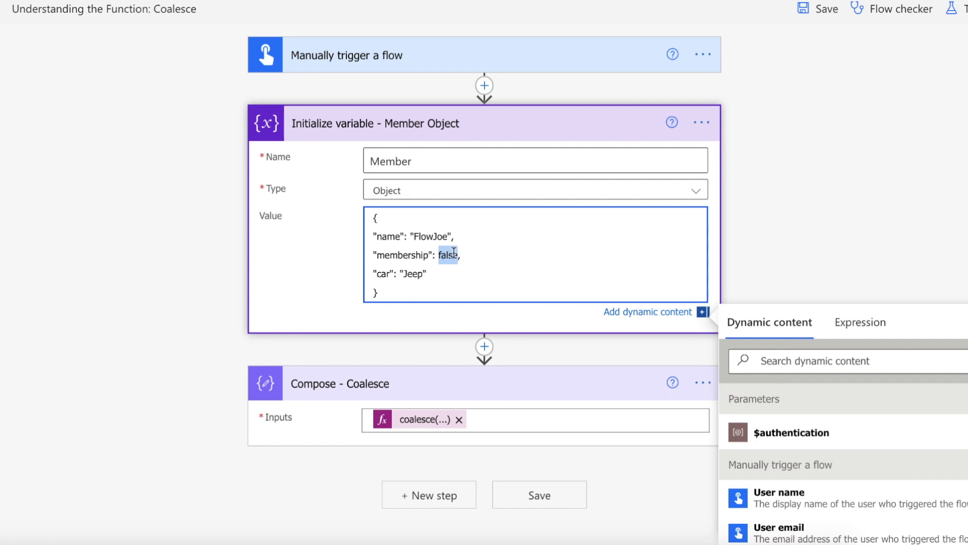
Review the coalesce expression's false fallback and bring up the test-flow options.
{"action": "left_click", "coordinate": [426, 420]}
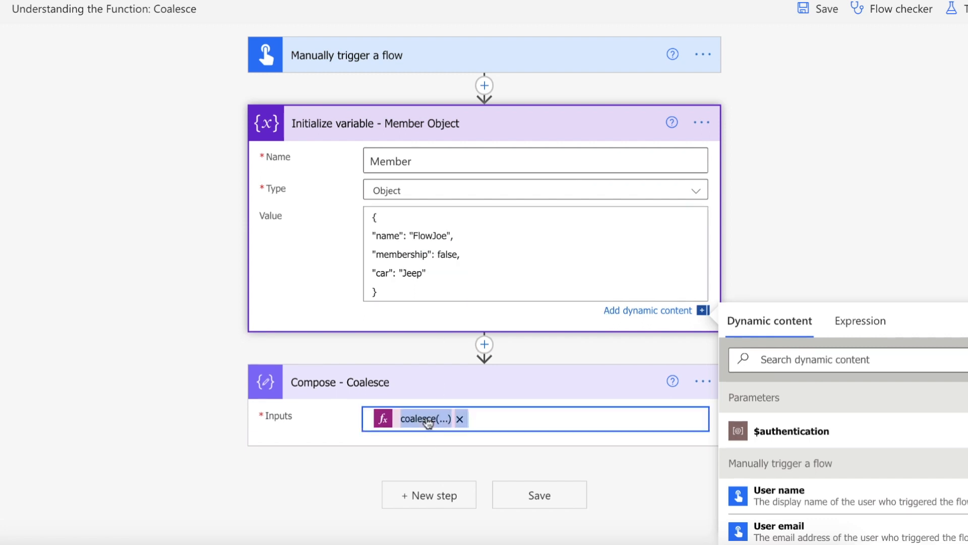
{"action": "left_click_drag", "start_coordinate": [844, 470], "coordinate": [967, 471]}
{"action": "double_click", "coordinate": [963, 471]}
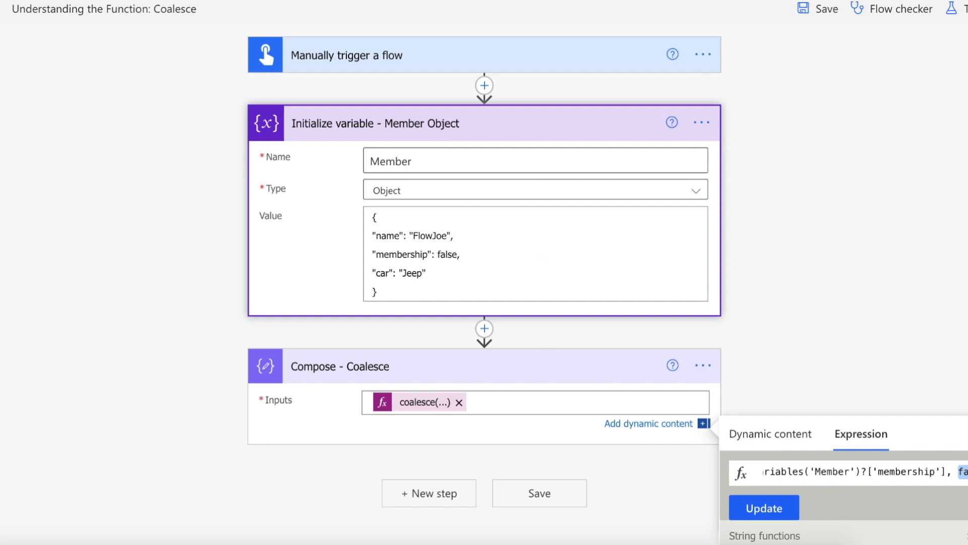
{"action": "left_click", "coordinate": [960, 10]}
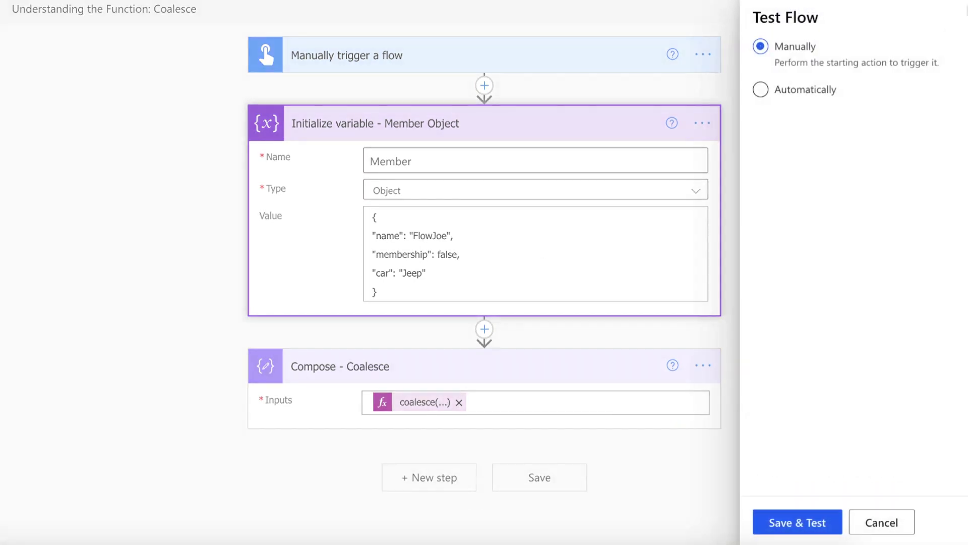
Save the flow and run the manual test with membership false.
{"action": "left_click", "coordinate": [823, 521]}
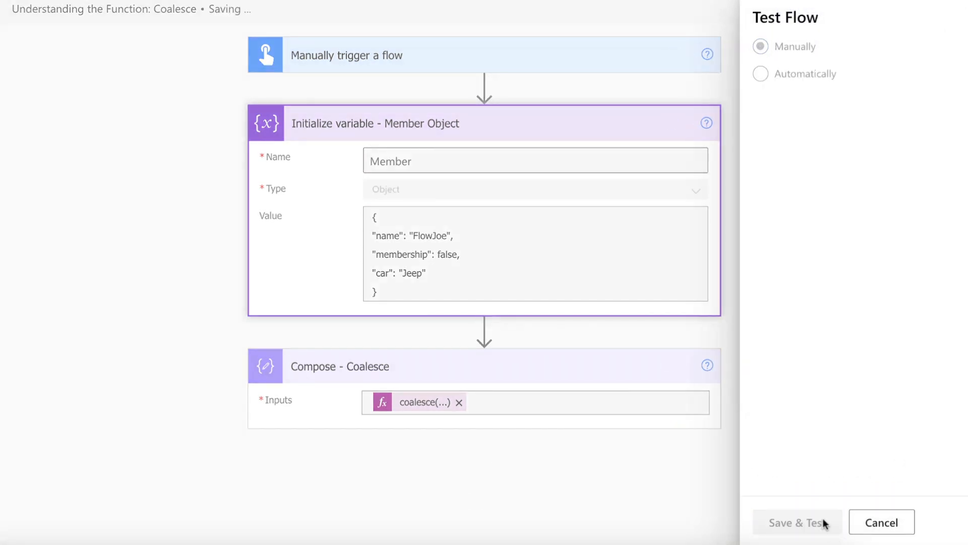
{"action": "left_click", "coordinate": [823, 523]}
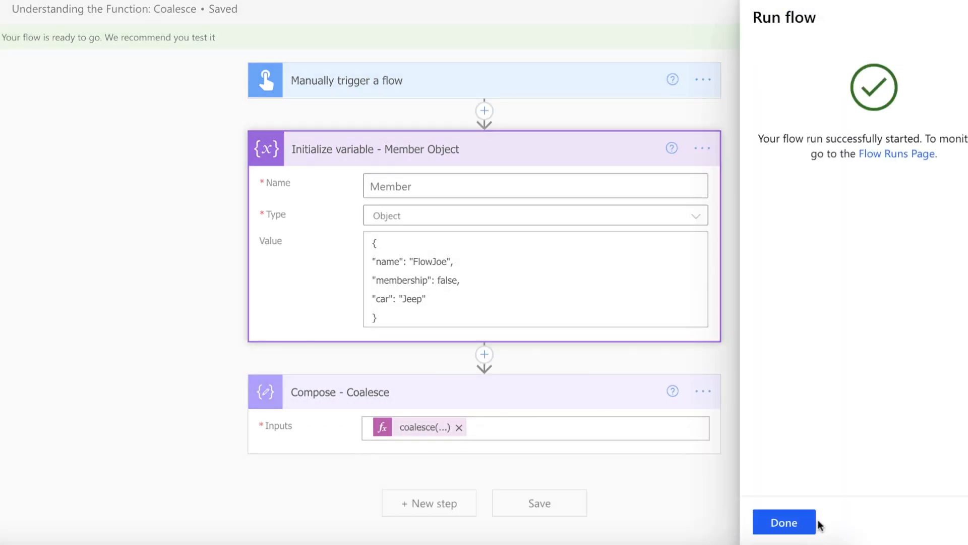
{"action": "left_click", "coordinate": [819, 526]}
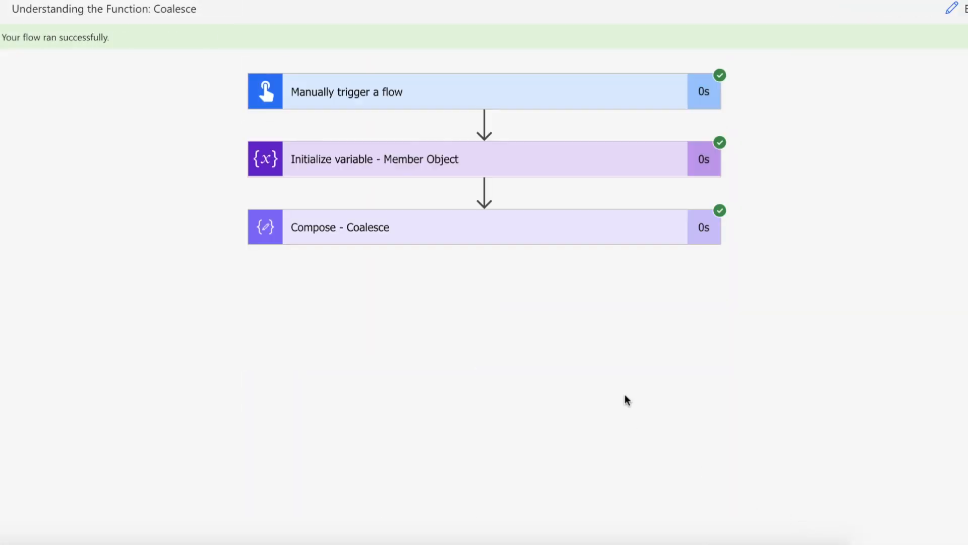
Check the run details: Compose - Coalesce returned false and the variable's membership is false.
{"action": "left_click", "coordinate": [565, 232]}
{"action": "double_click", "coordinate": [303, 335]}
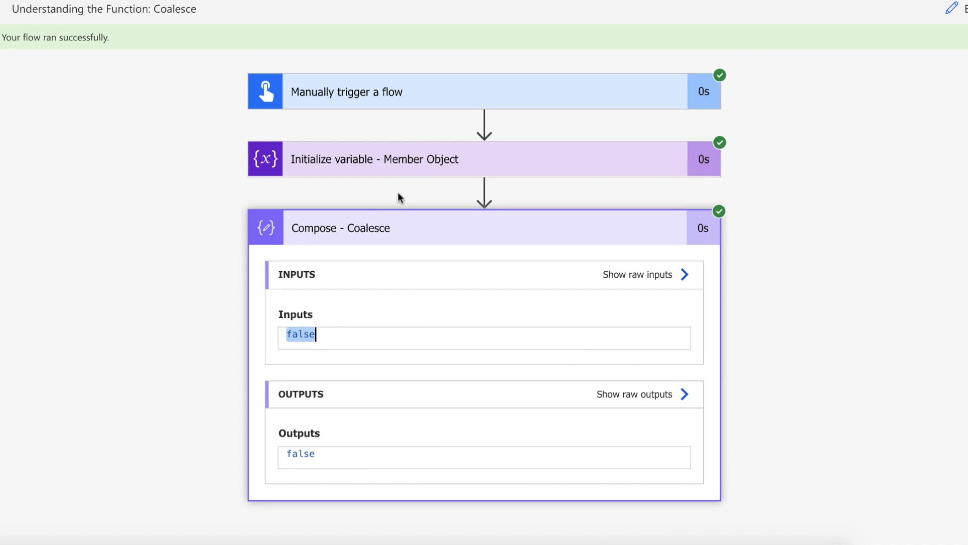
{"action": "left_click", "coordinate": [473, 167]}
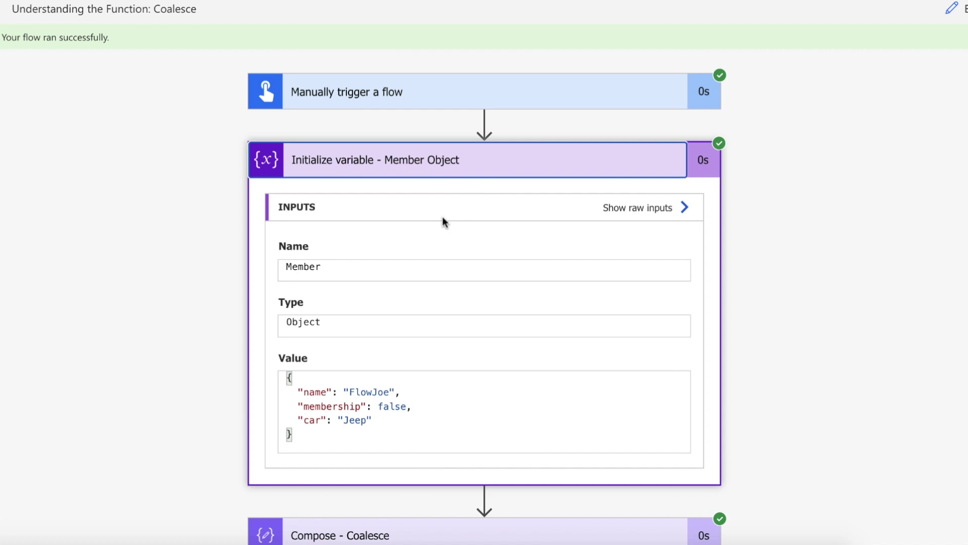
{"action": "double_click", "coordinate": [385, 405]}
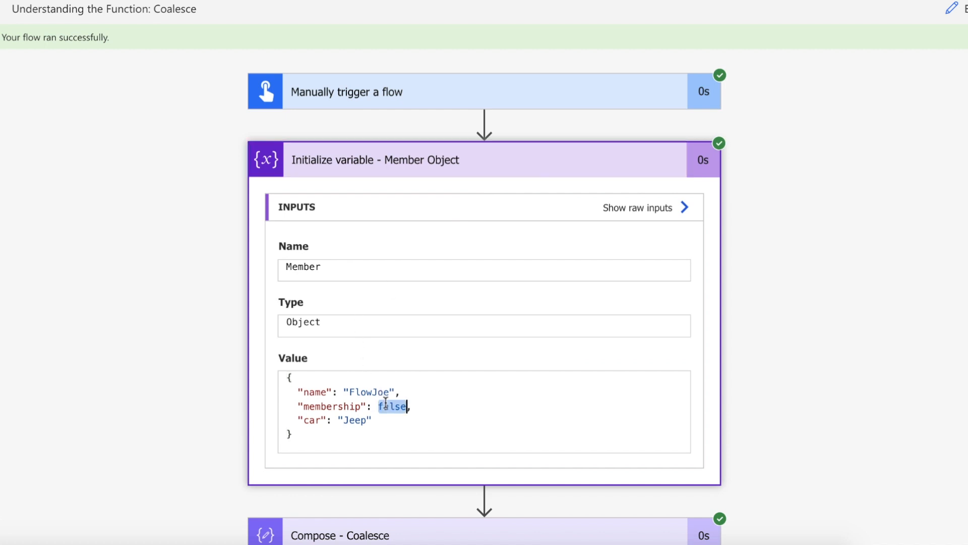